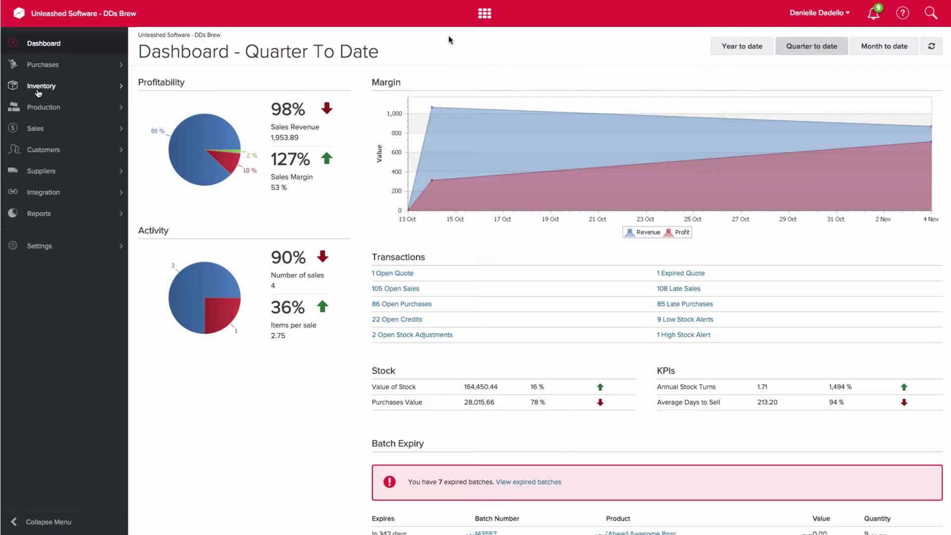
Step: Open the stock counts list among the inventory transactions and keep its status filter at All
{"action": "left_click", "coordinate": [38, 92]}
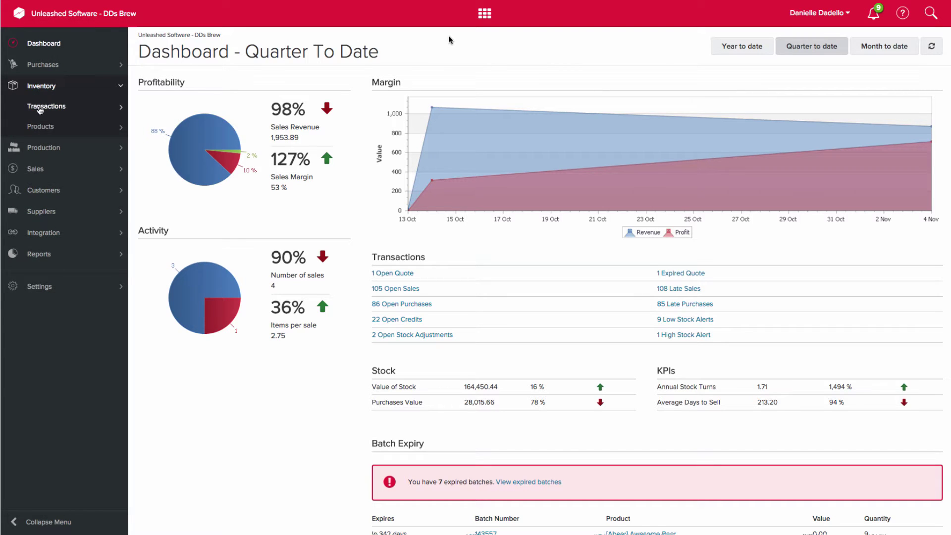
{"action": "left_click", "coordinate": [40, 110]}
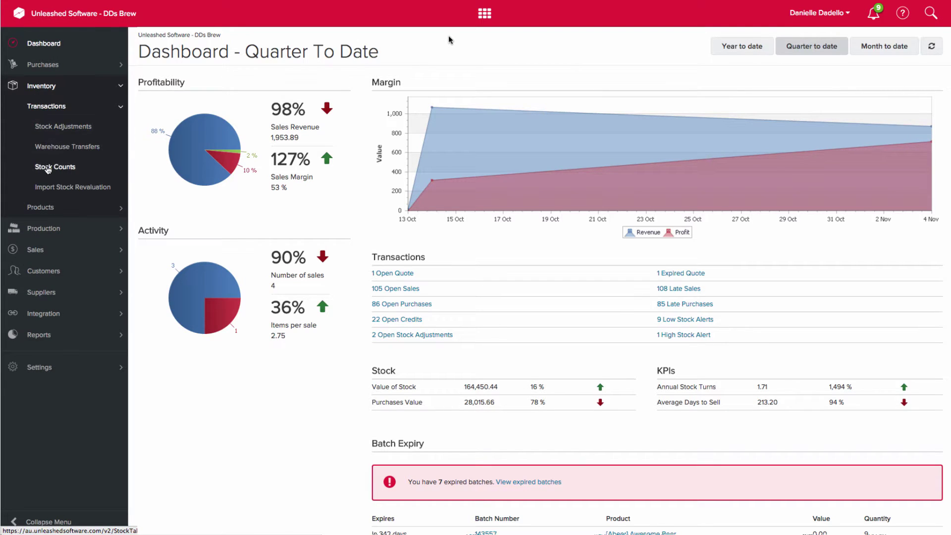
{"action": "left_click", "coordinate": [48, 168]}
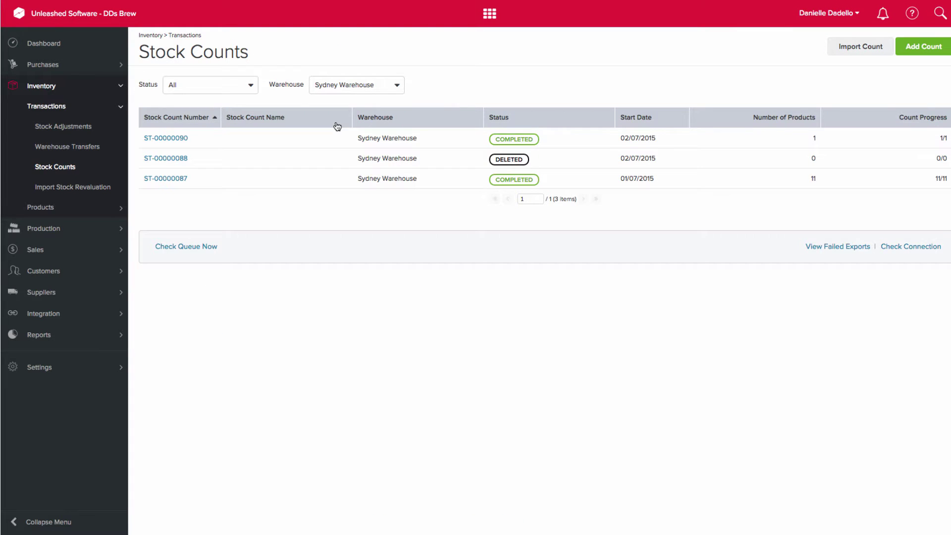
{"action": "left_click", "coordinate": [249, 92]}
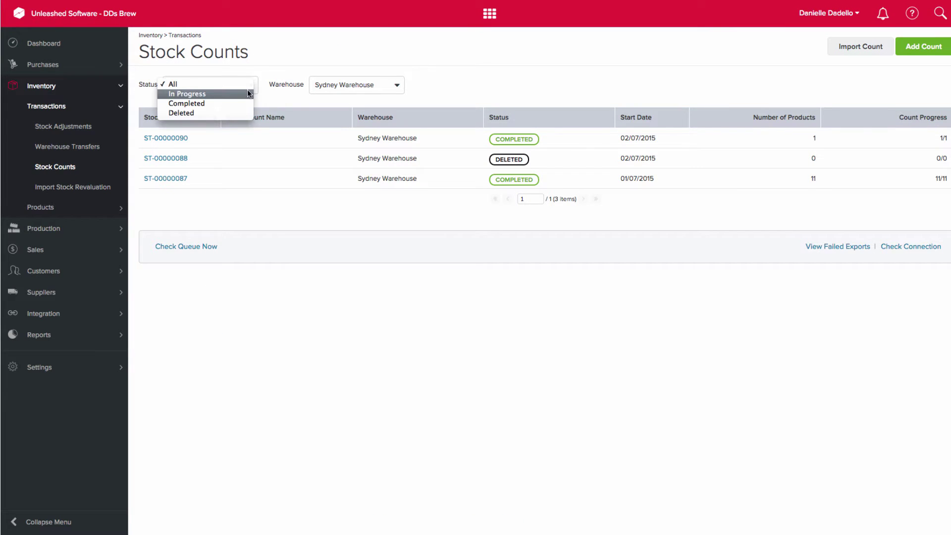
{"action": "left_click", "coordinate": [248, 86]}
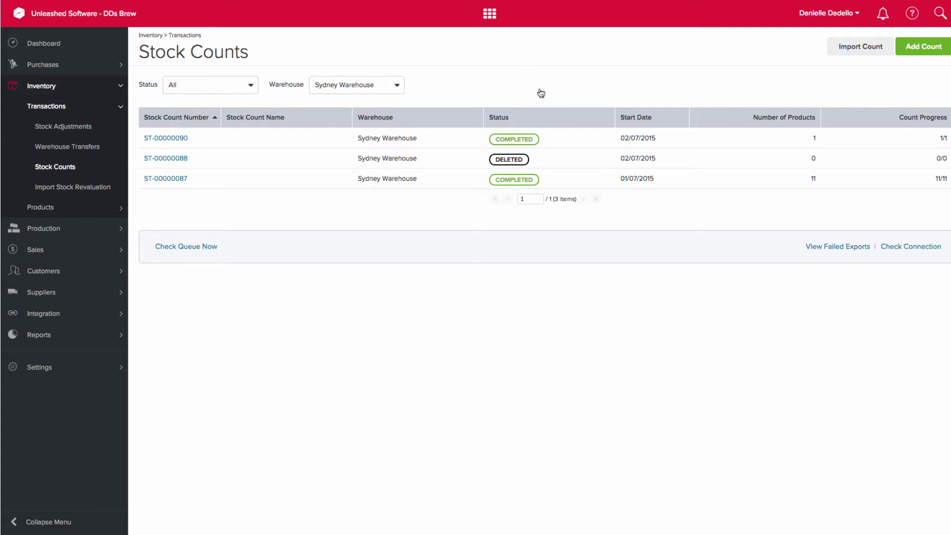
Step: Start a new stock count named "beer count" with the warehouse kept as Warehouse
{"action": "left_click", "coordinate": [912, 55]}
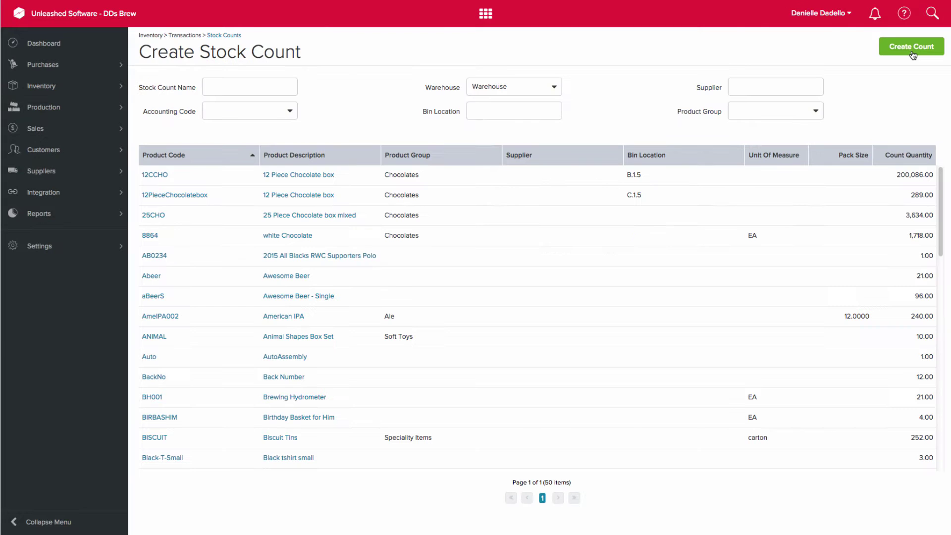
{"action": "left_click", "coordinate": [253, 87]}
{"action": "type", "text": "beer cou"}
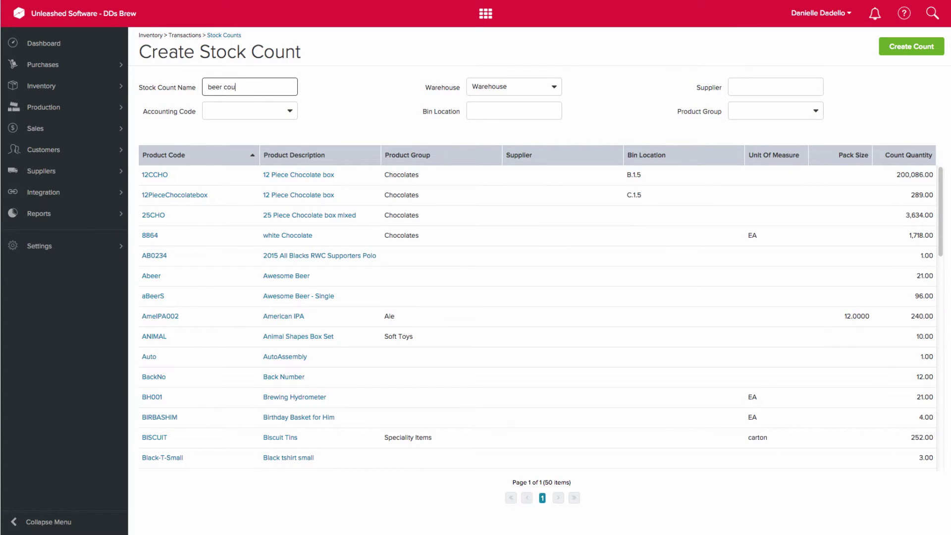
{"action": "type", "text": "nt"}
{"action": "left_click", "coordinate": [491, 86]}
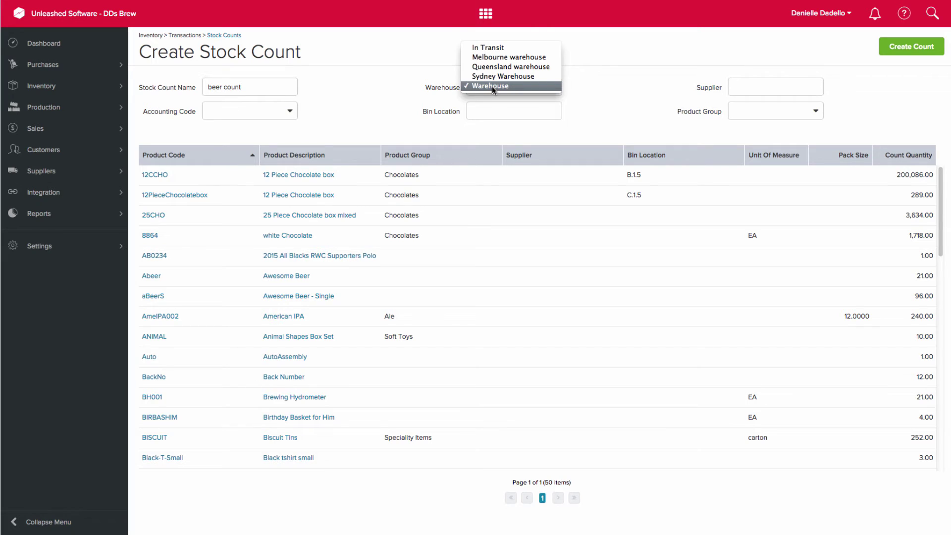
Step: Try filtering the products by bin location C, and clear that filter
{"action": "left_click", "coordinate": [552, 112]}
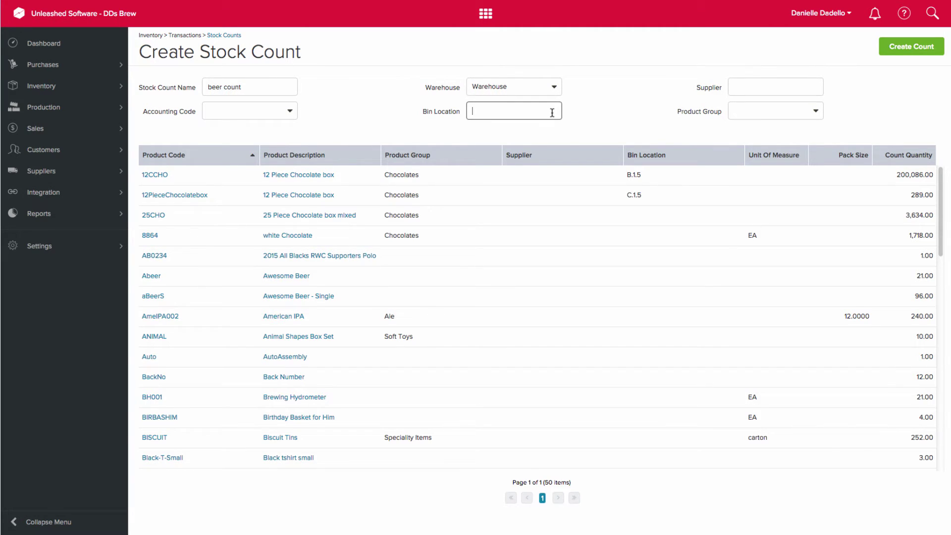
{"action": "type", "text": "C"}
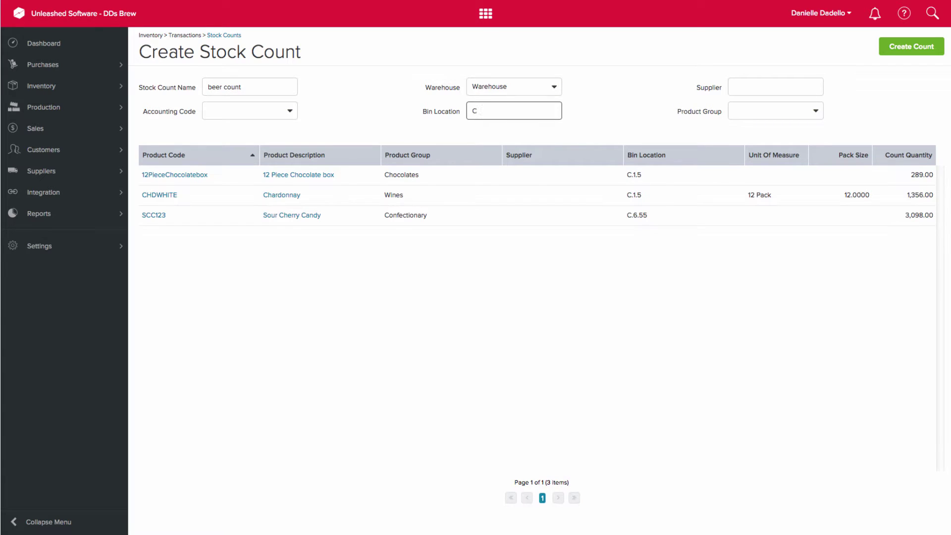
{"action": "key", "text": "BackSpace"}
Step: Leave the supplier blank, limit the products to the Ale product group, and create and confirm the stock count
{"action": "left_click", "coordinate": [743, 90]}
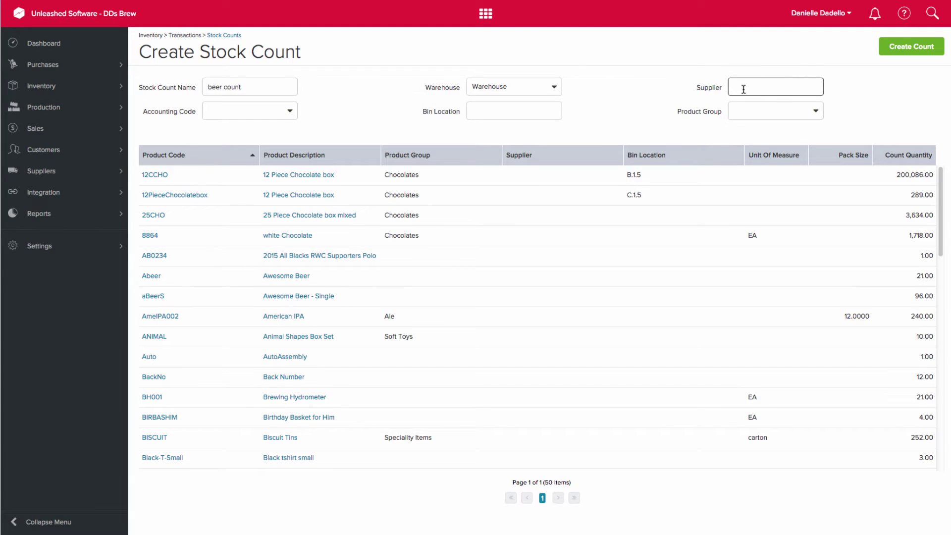
{"action": "left_click", "coordinate": [746, 110]}
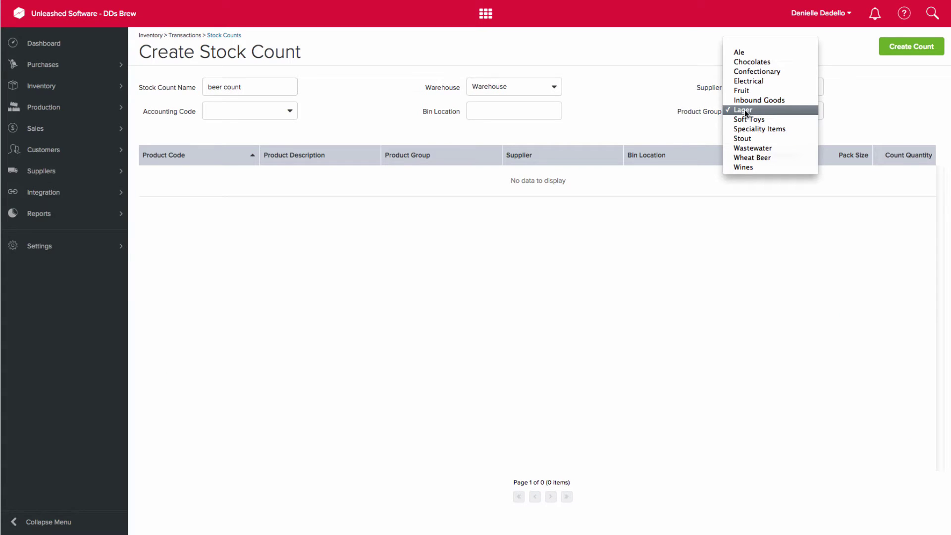
{"action": "left_click", "coordinate": [759, 52]}
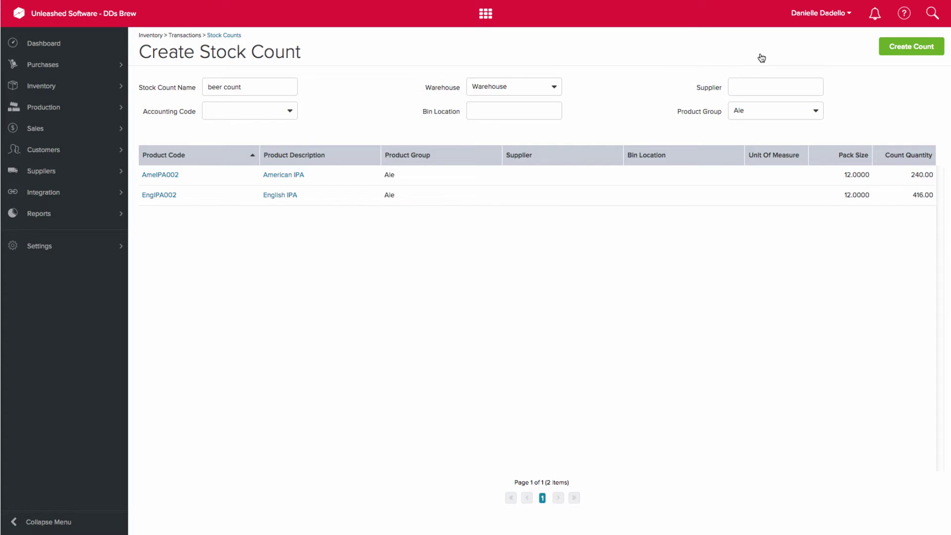
{"action": "left_click", "coordinate": [897, 49]}
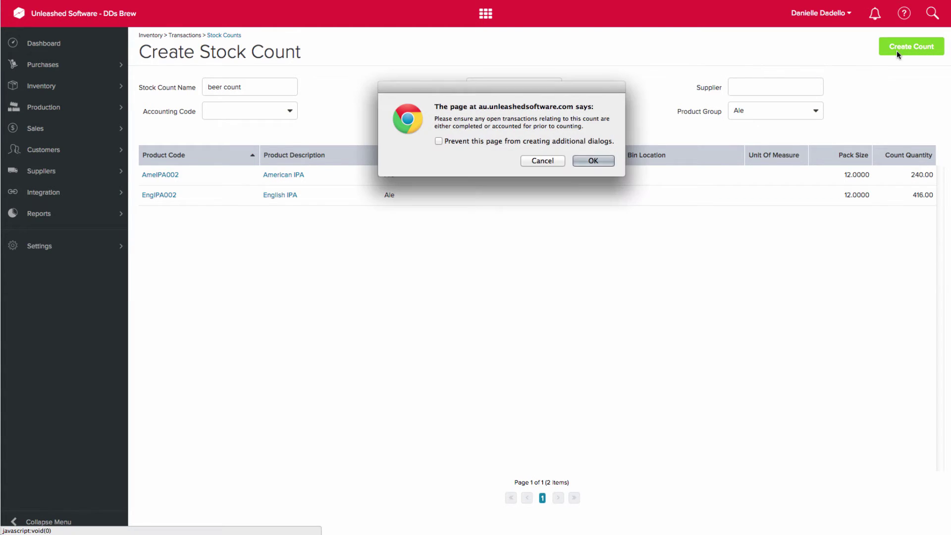
{"action": "left_click", "coordinate": [593, 161]}
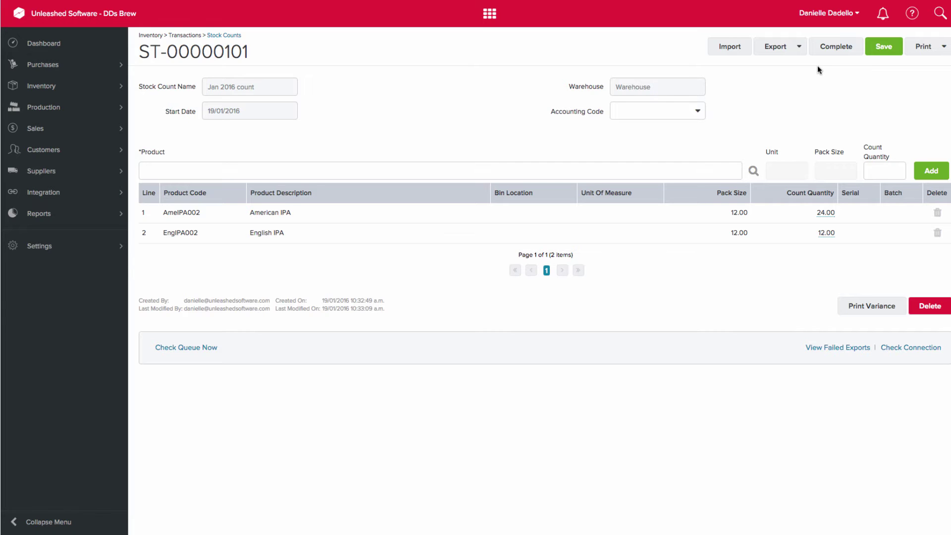
Step: Print the stock count sheet and export the count as a CSV file
{"action": "left_click", "coordinate": [911, 48]}
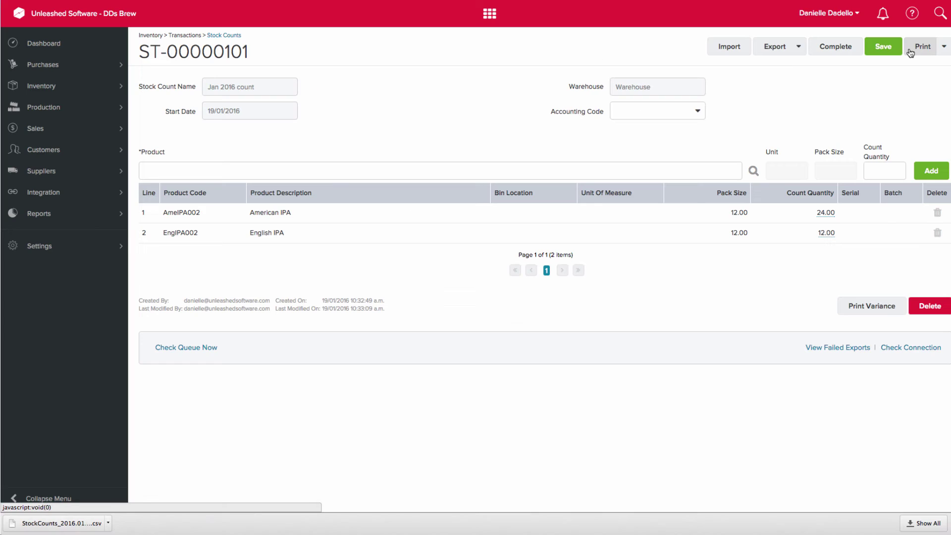
{"action": "left_click", "coordinate": [910, 52]}
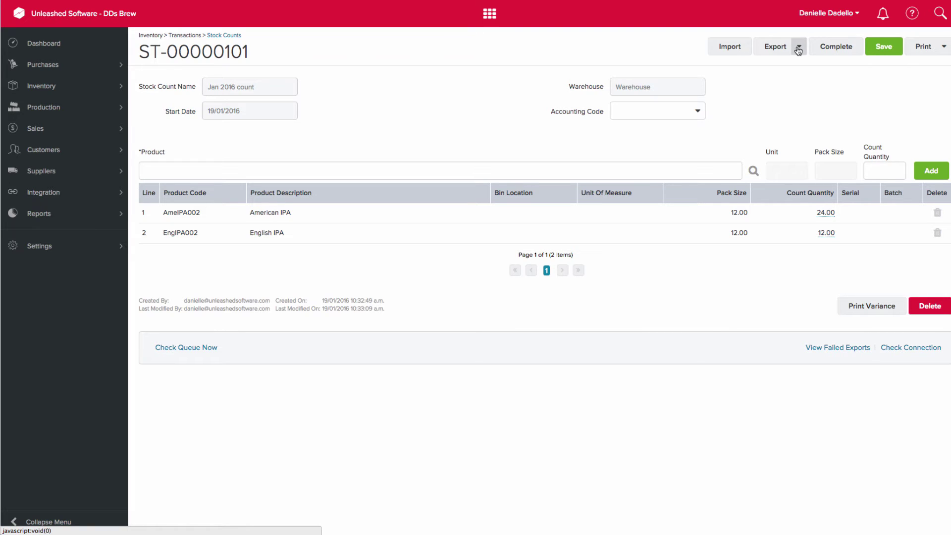
{"action": "left_click", "coordinate": [799, 48]}
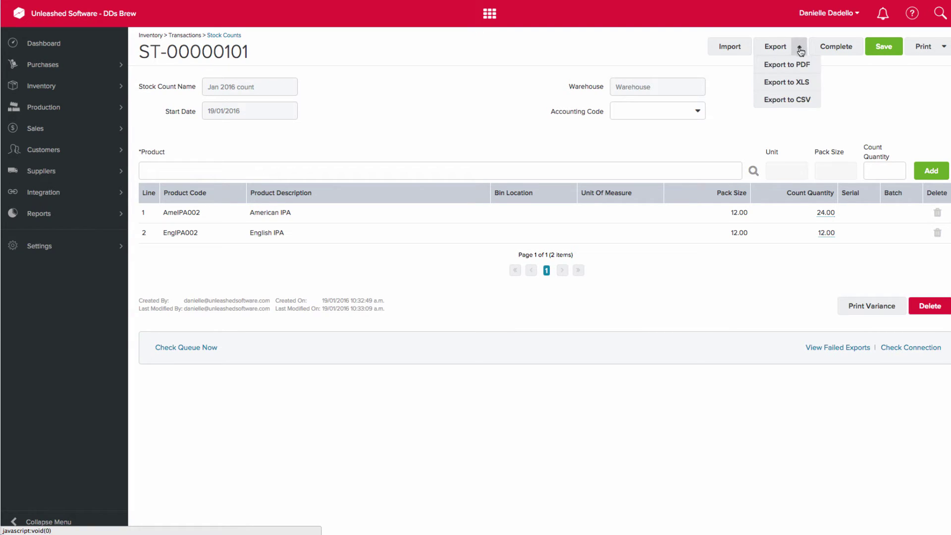
{"action": "left_click", "coordinate": [794, 100]}
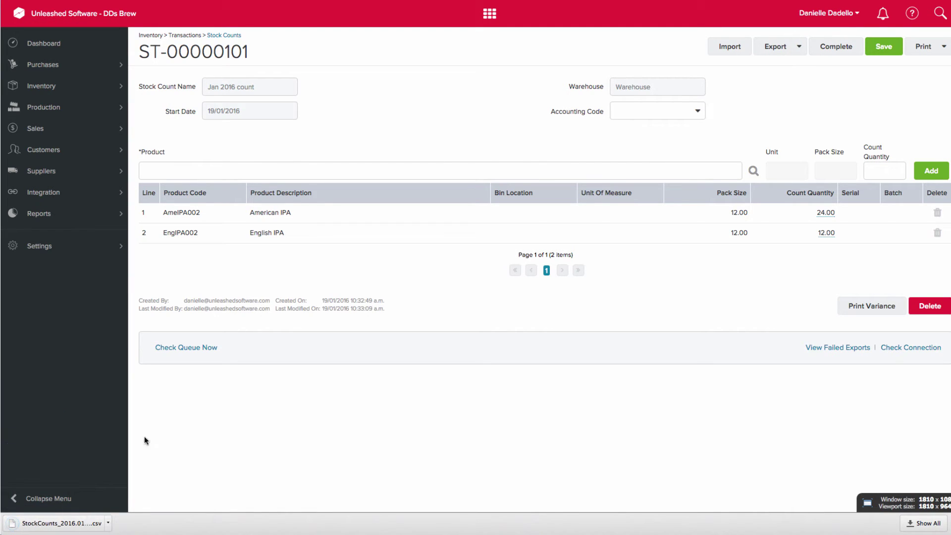
Step: In Excel, set the exported CSV's count quantities to 24 for EngIPA002 and 12 for AmeIPA002, and import it into the stock count
{"action": "left_click", "coordinate": [79, 523]}
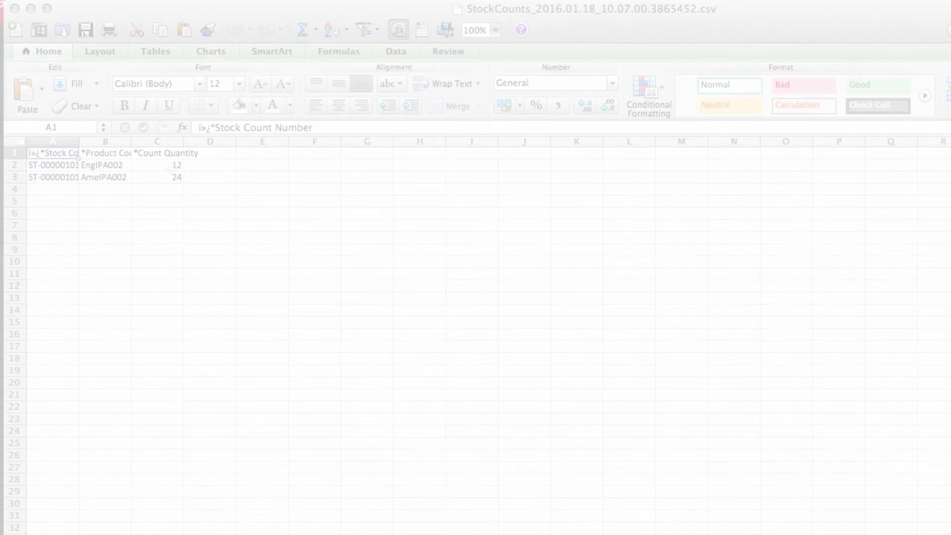
{"action": "left_click", "coordinate": [166, 166]}
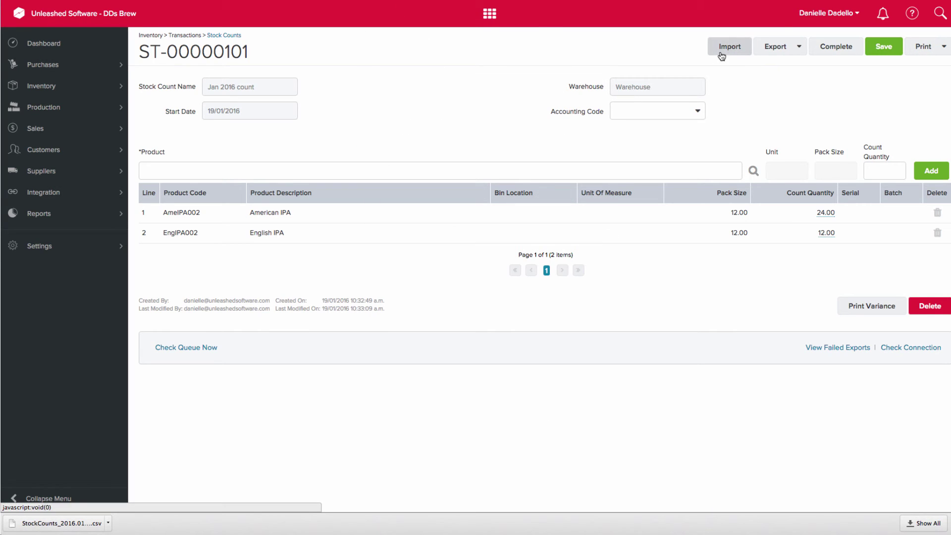
{"action": "left_click", "coordinate": [721, 52]}
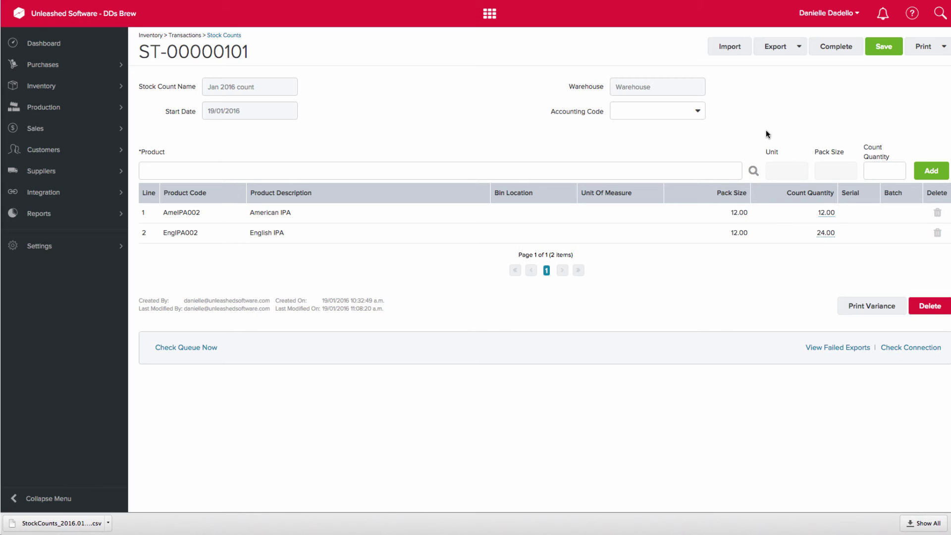
Step: Print the stock count's variance report before and after setting the American IPA count quantity to 24
{"action": "left_click", "coordinate": [872, 306]}
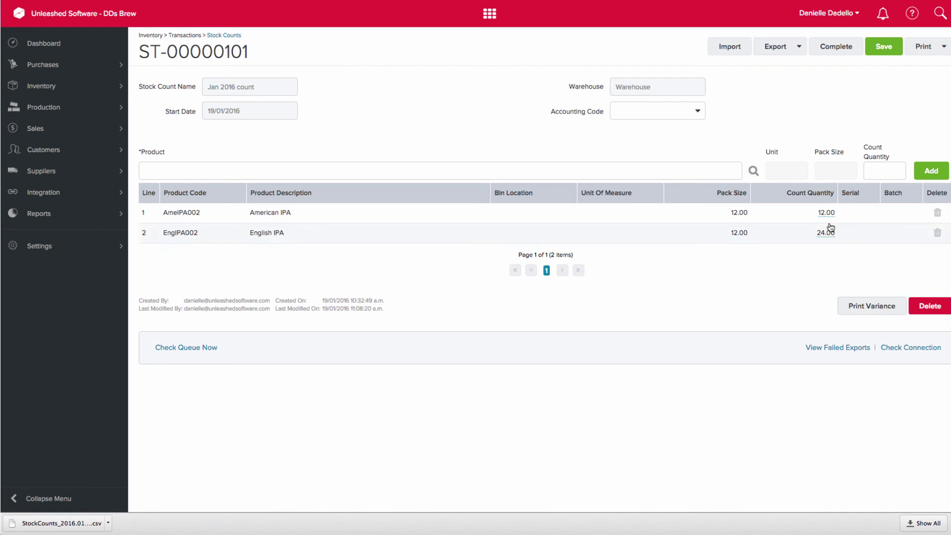
{"action": "left_click", "coordinate": [817, 213]}
{"action": "type", "text": "24"}
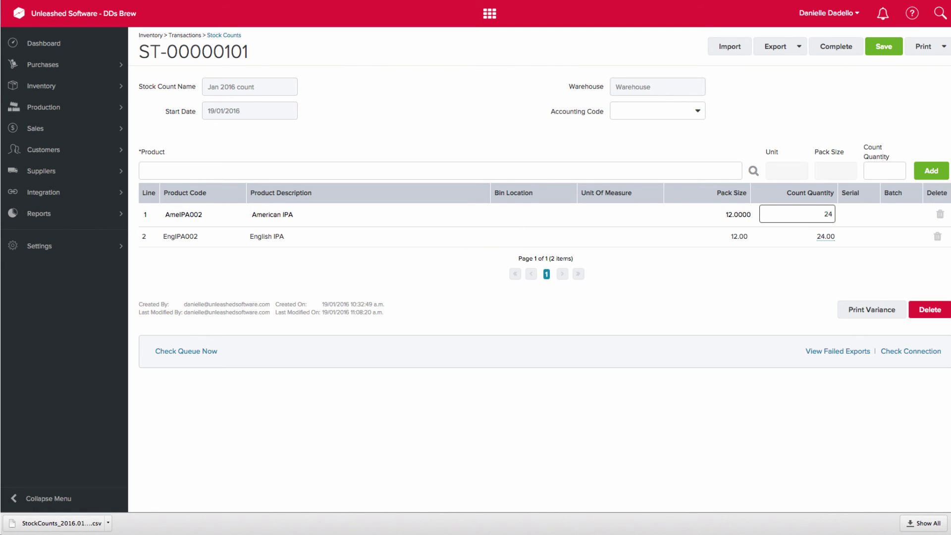
{"action": "key", "text": "Tab"}
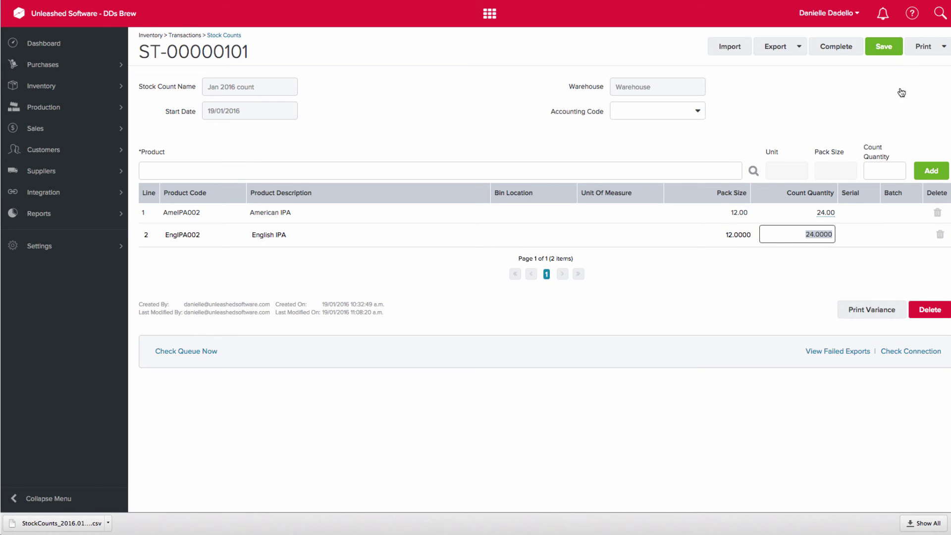
{"action": "left_click", "coordinate": [864, 309]}
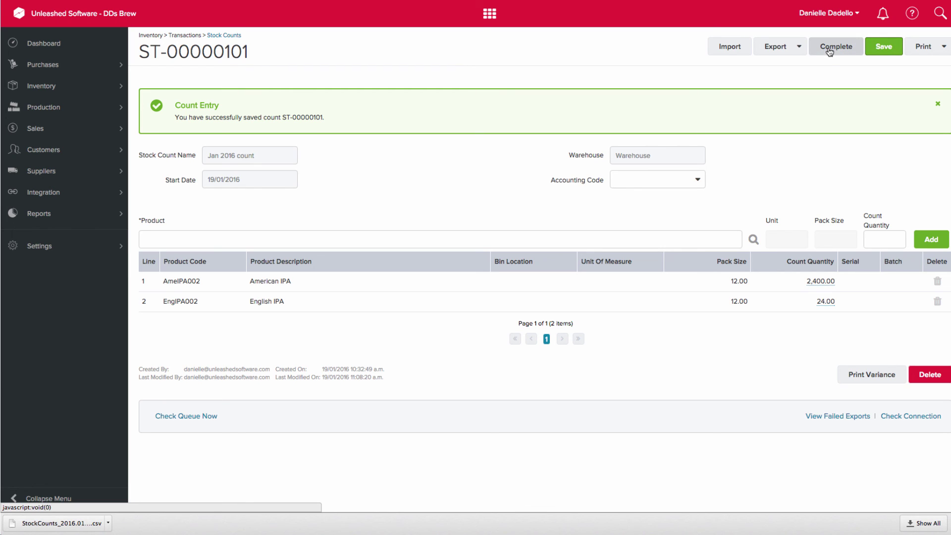
Step: Set the English IPA count quantity to 3000 and start completing the stock count
{"action": "left_click", "coordinate": [825, 302]}
{"action": "type", "text": "3"}
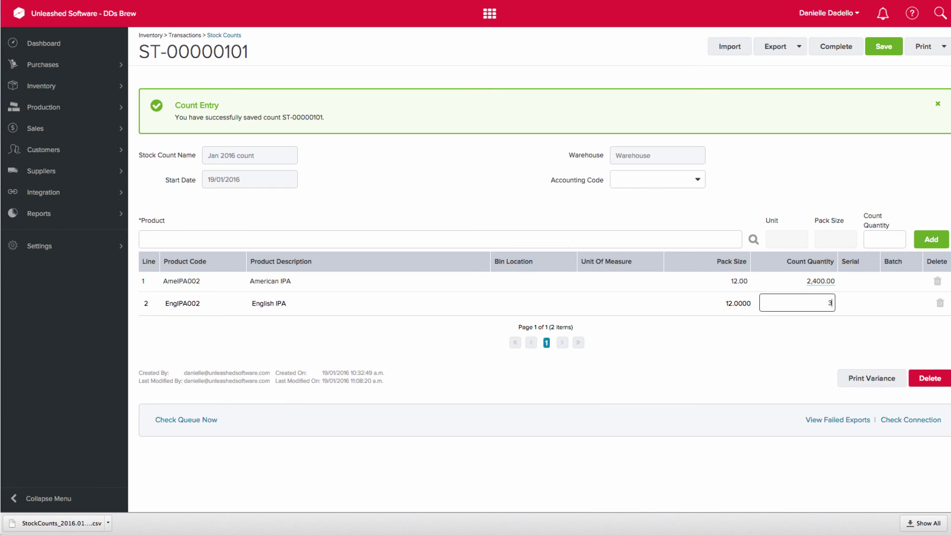
{"action": "type", "text": "000"}
{"action": "left_click", "coordinate": [836, 47]}
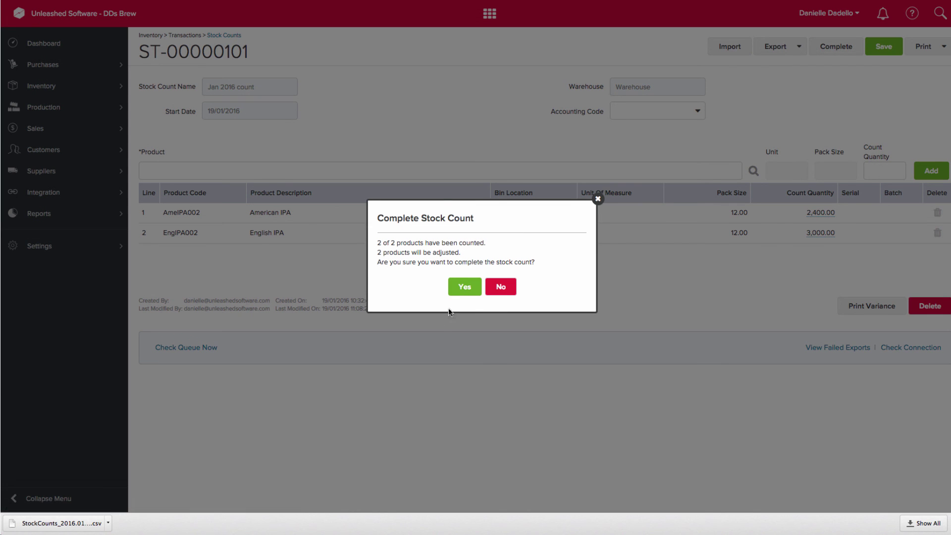